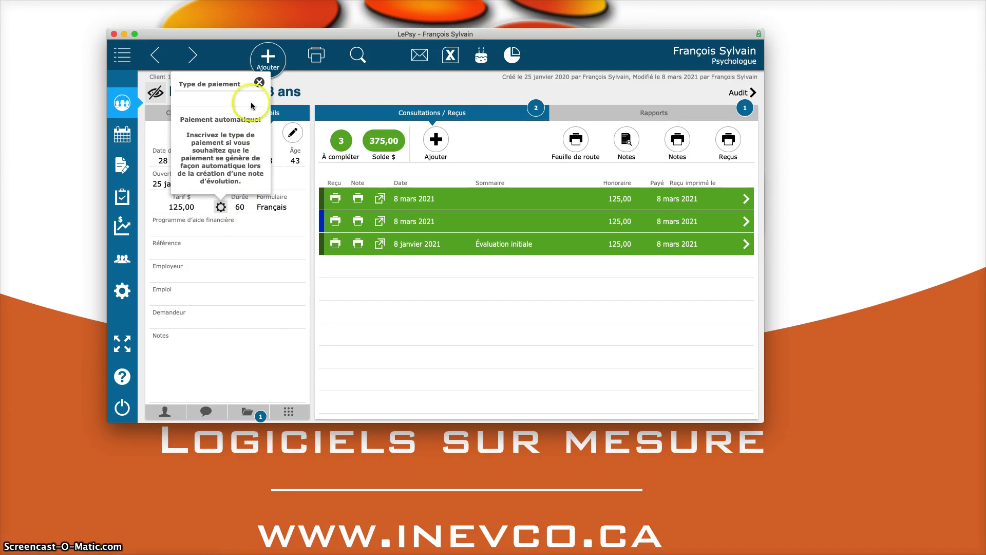
# Step: Add a 125,00 client payment of type Argent, dated 8 mars 2021, in the fee details of the second listed consultation
pyautogui.click(259, 83)
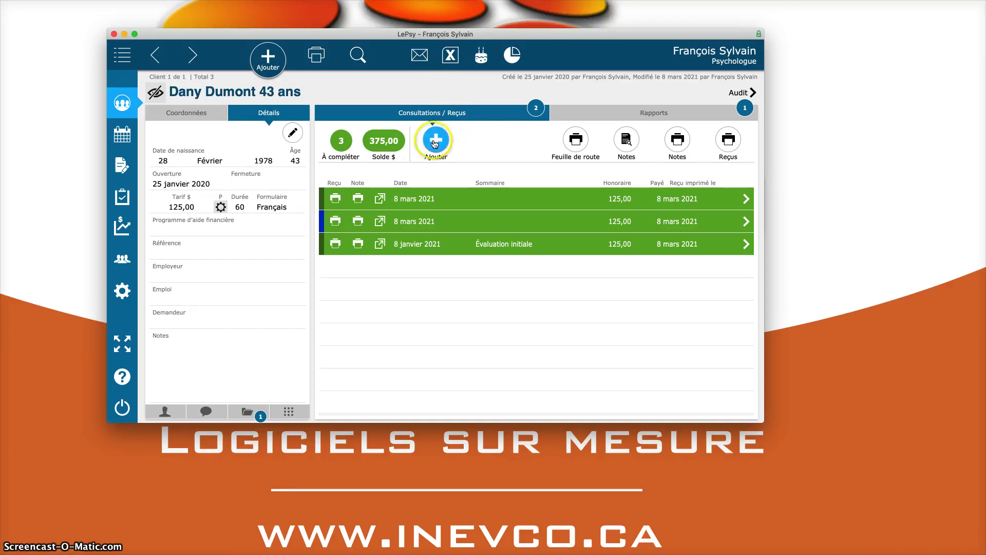
pyautogui.click(482, 215)
pyautogui.click(622, 114)
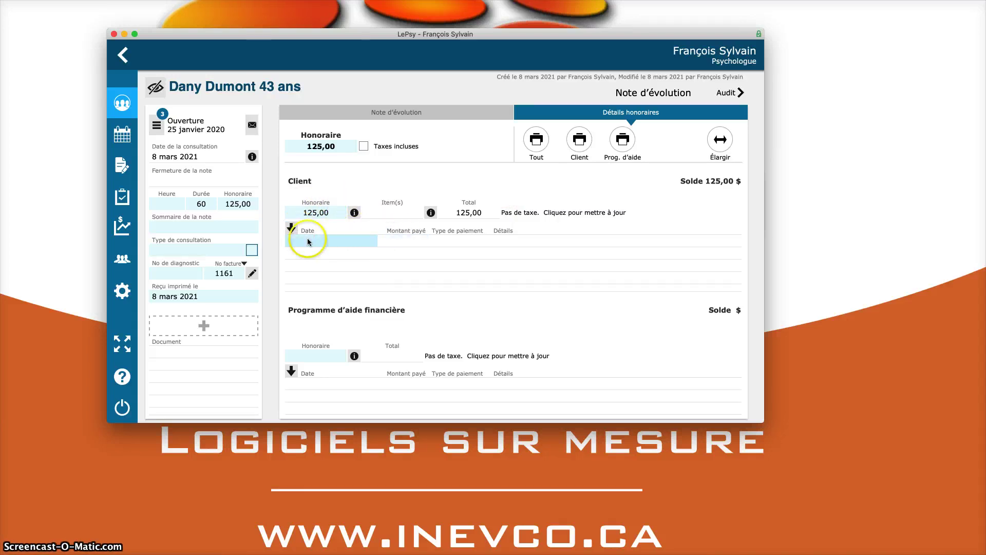
pyautogui.click(290, 229)
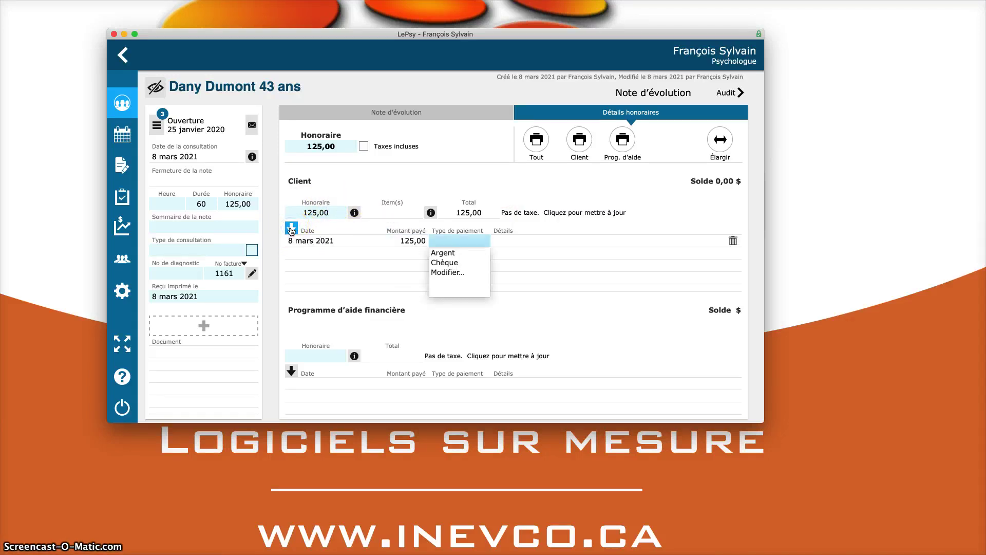
pyautogui.click(449, 255)
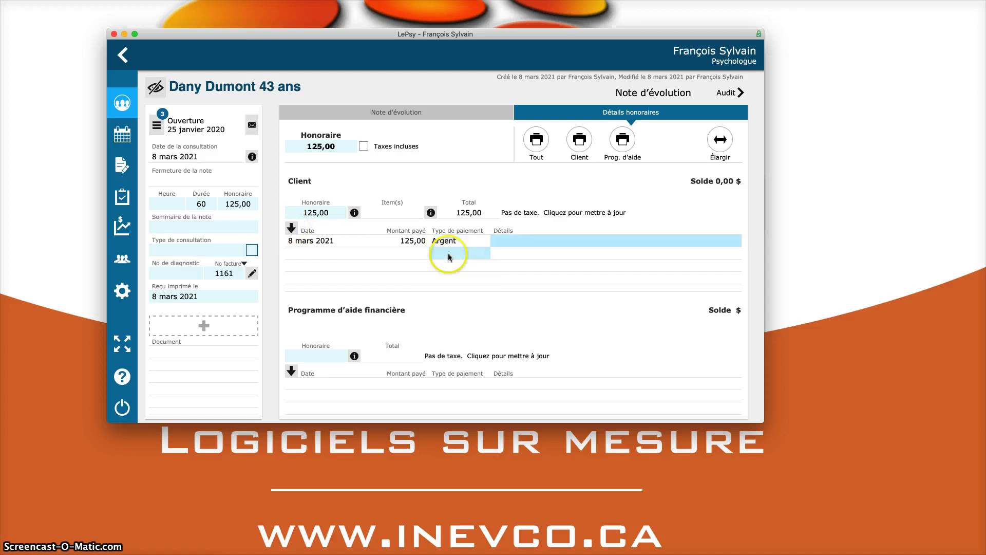
pyautogui.click(506, 183)
# Step: Delete the Argent payment from the consultation's fee details and return to the client's file
pyautogui.click(733, 241)
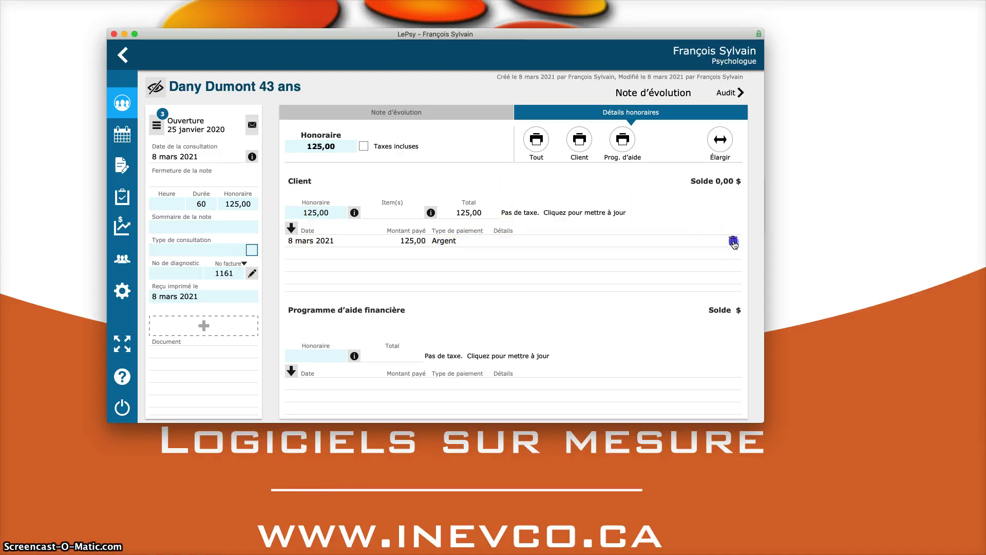
pyautogui.click(475, 106)
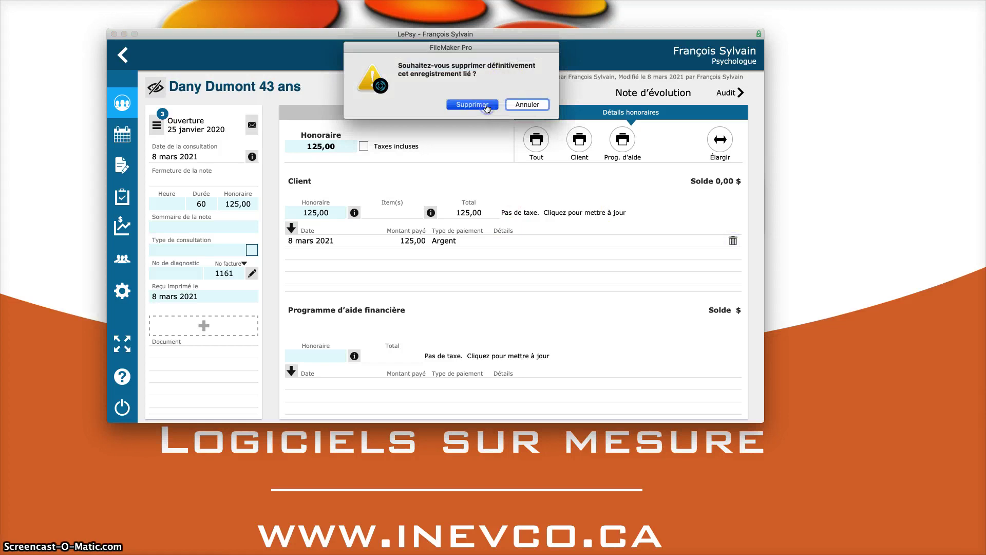
pyautogui.click(123, 55)
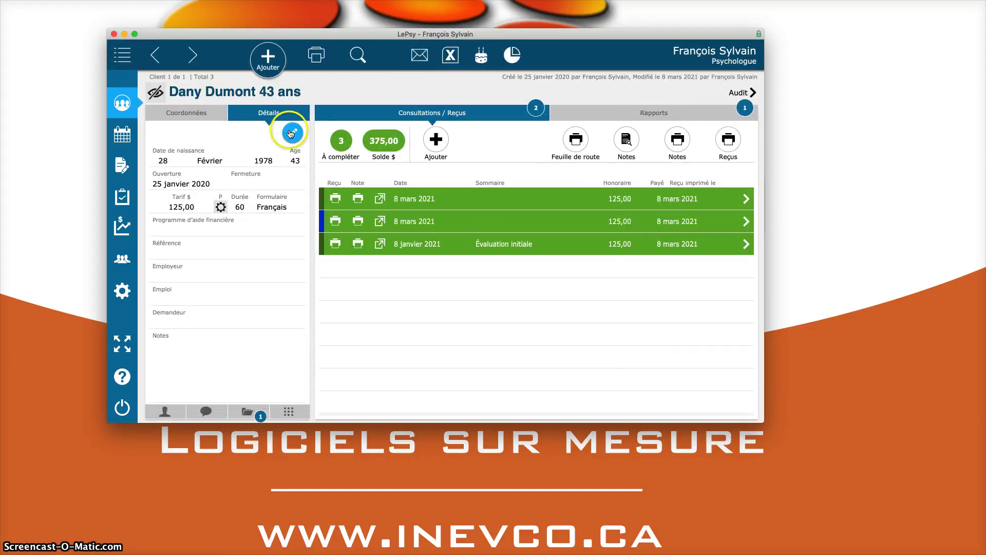
# Step: Edit the client's details and set the automatic payment type for the fee to Argent
pyautogui.click(290, 133)
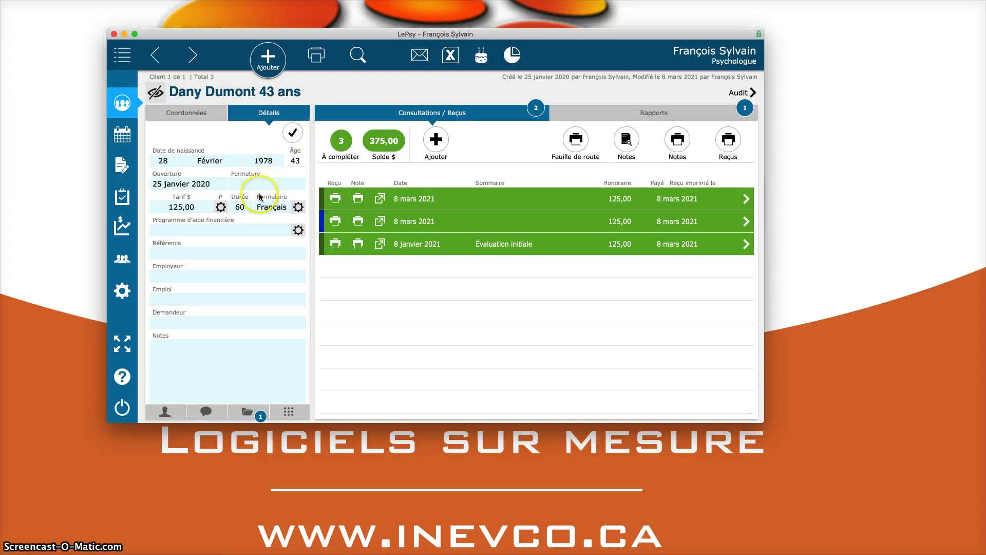
pyautogui.click(221, 208)
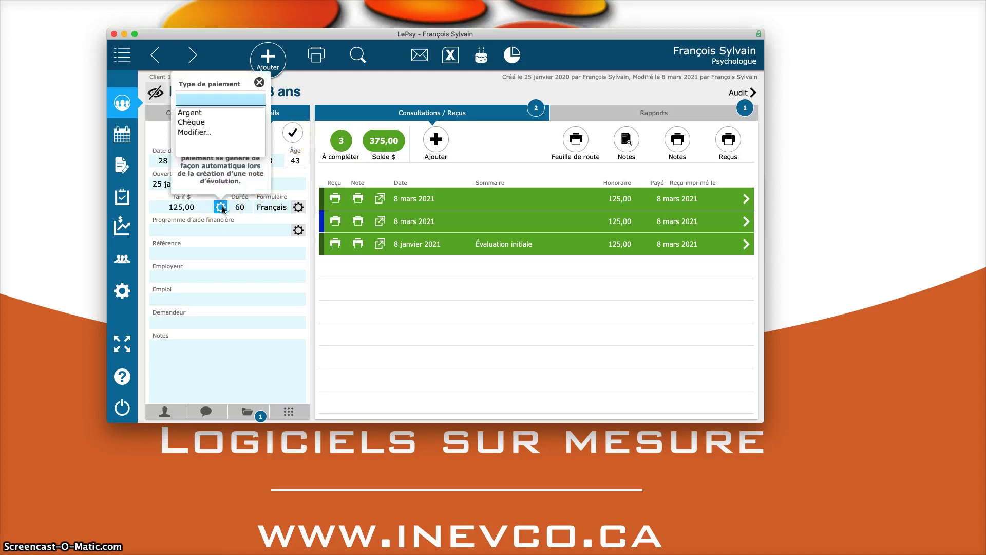
pyautogui.click(205, 115)
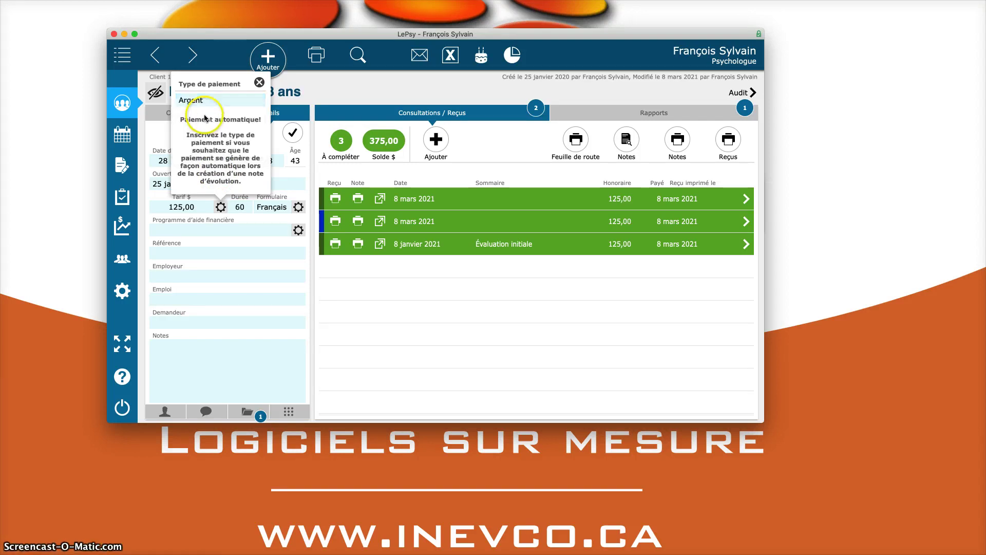
pyautogui.click(281, 153)
pyautogui.click(435, 142)
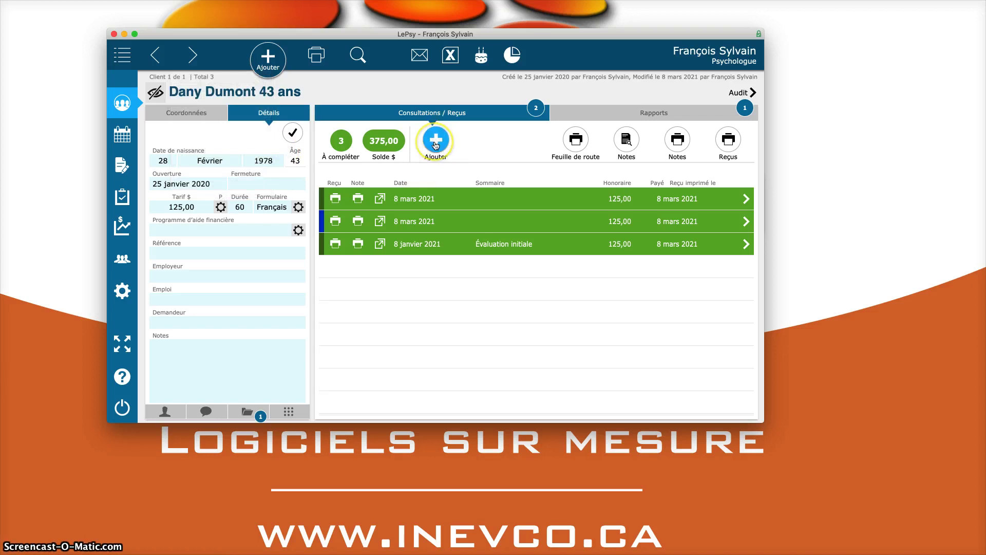
pyautogui.click(502, 141)
# Step: Review the automatic payment type configured for the client's fee
pyautogui.click(221, 206)
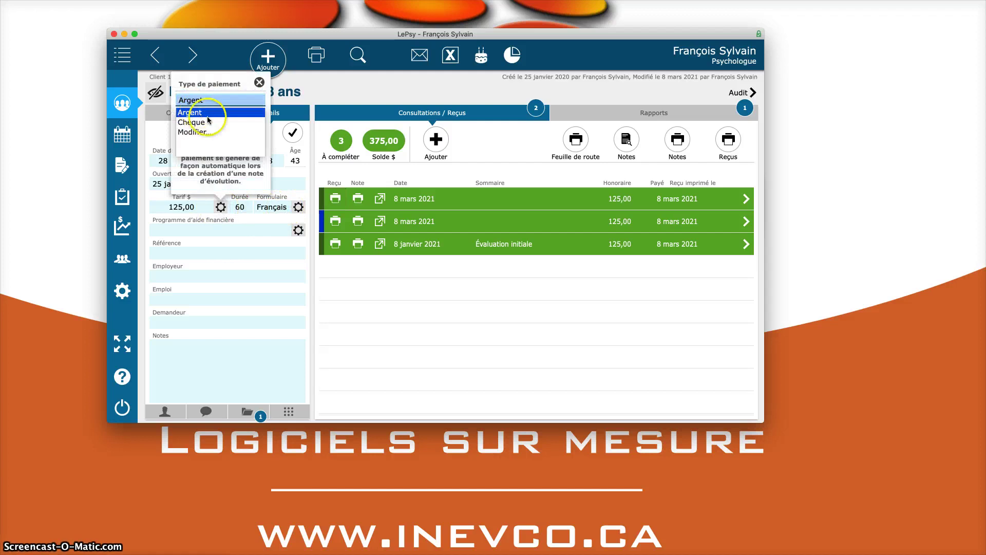
pyautogui.click(227, 169)
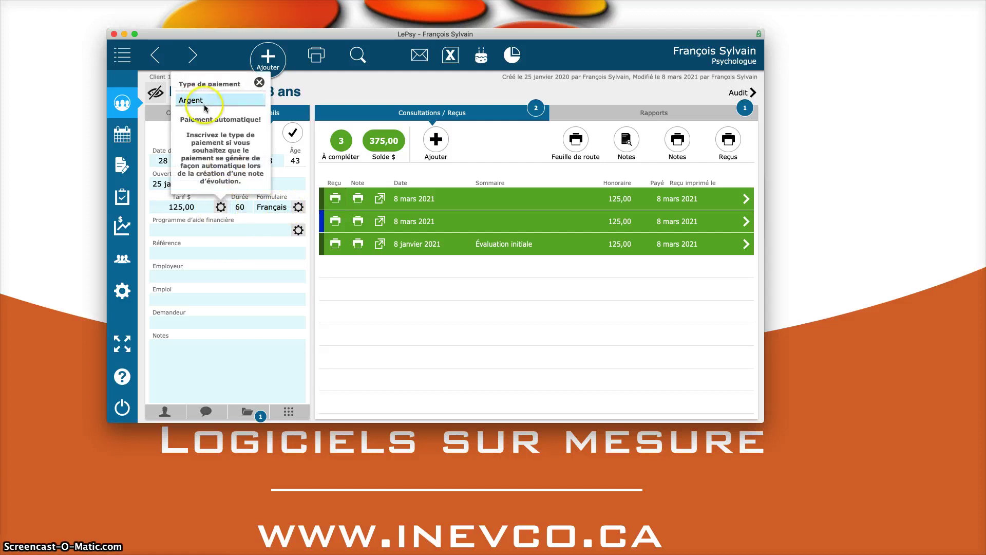
pyautogui.click(488, 159)
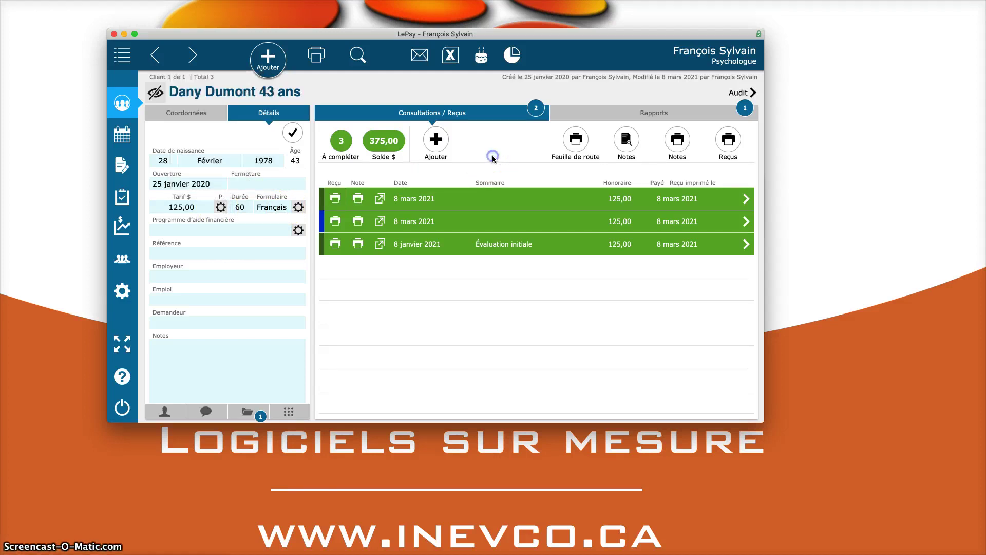
# Step: Add a new progress note to the client's consultations, leaving the consultation time empty
pyautogui.click(448, 147)
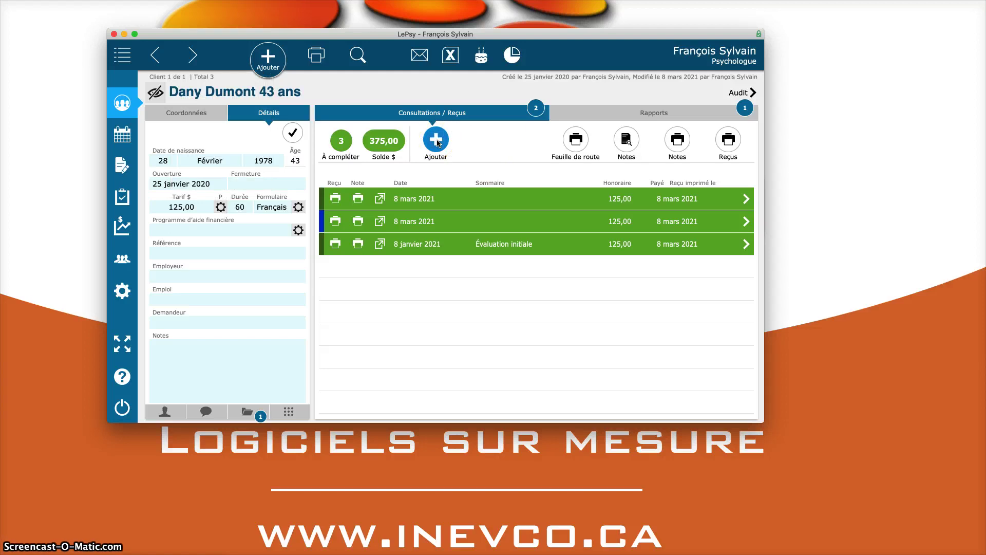
pyautogui.click(436, 141)
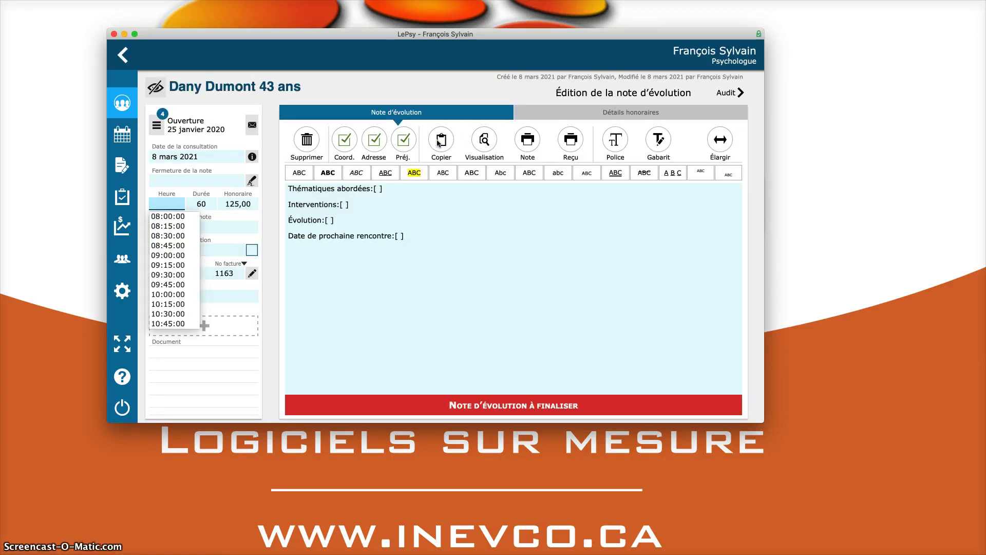
pyautogui.click(405, 136)
pyautogui.click(407, 92)
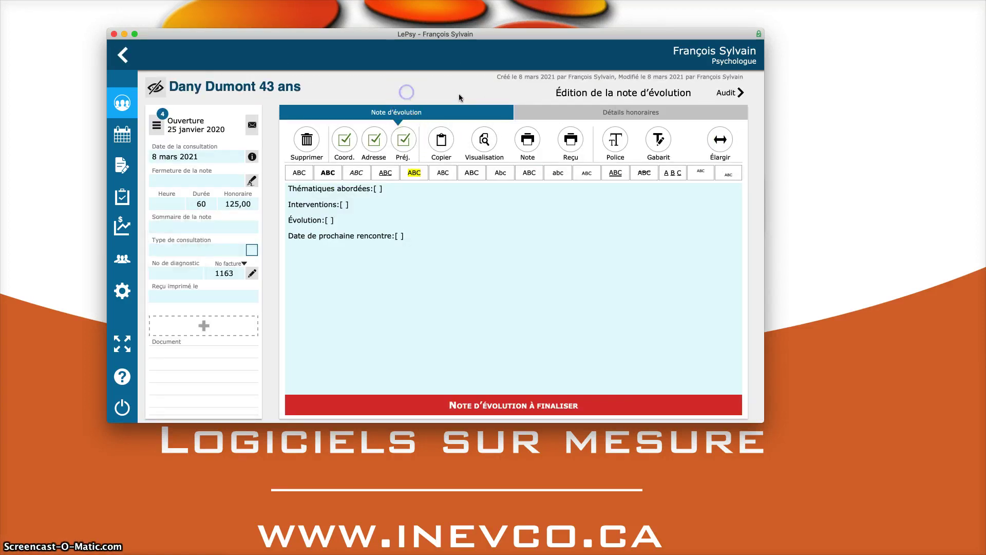
# Step: Examine the automatically generated payment in the new note's fee details, including its date, amount and payment type, without deleting it
pyautogui.click(584, 122)
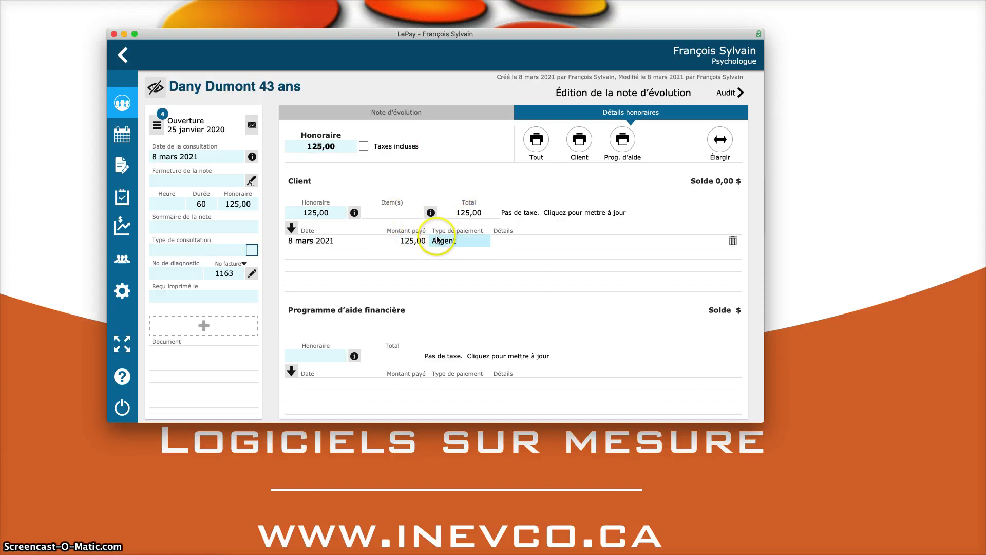
pyautogui.click(733, 241)
pyautogui.click(524, 97)
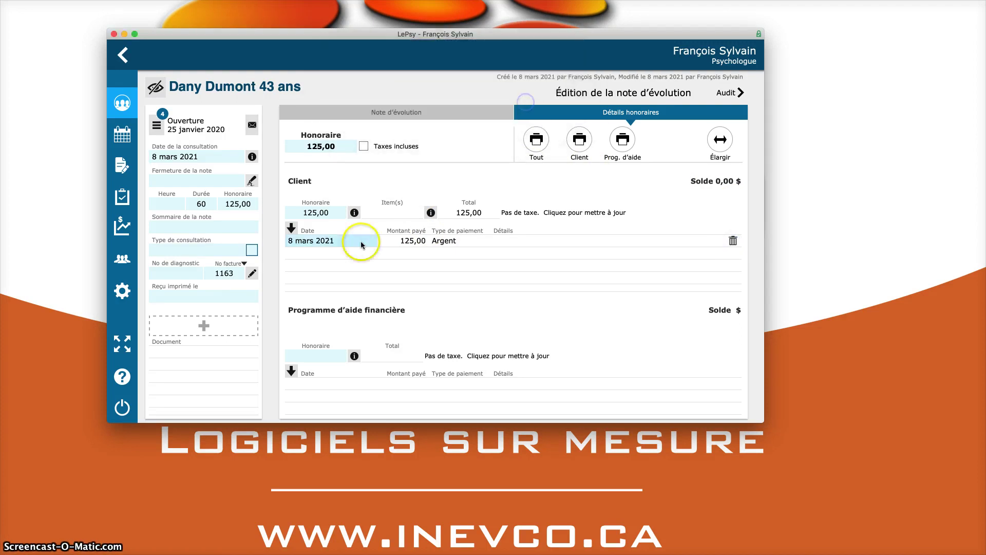
pyautogui.click(412, 241)
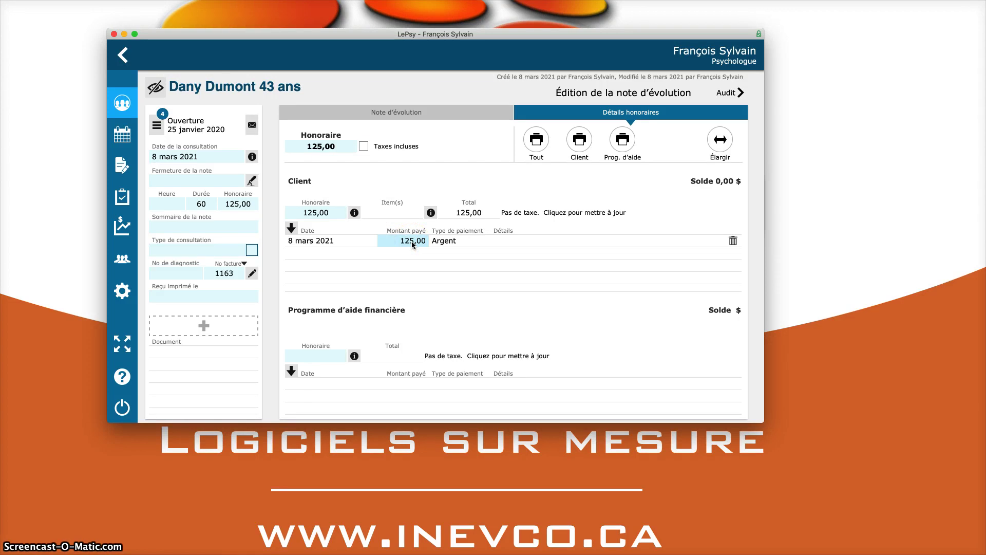
pyautogui.click(407, 193)
pyautogui.click(414, 239)
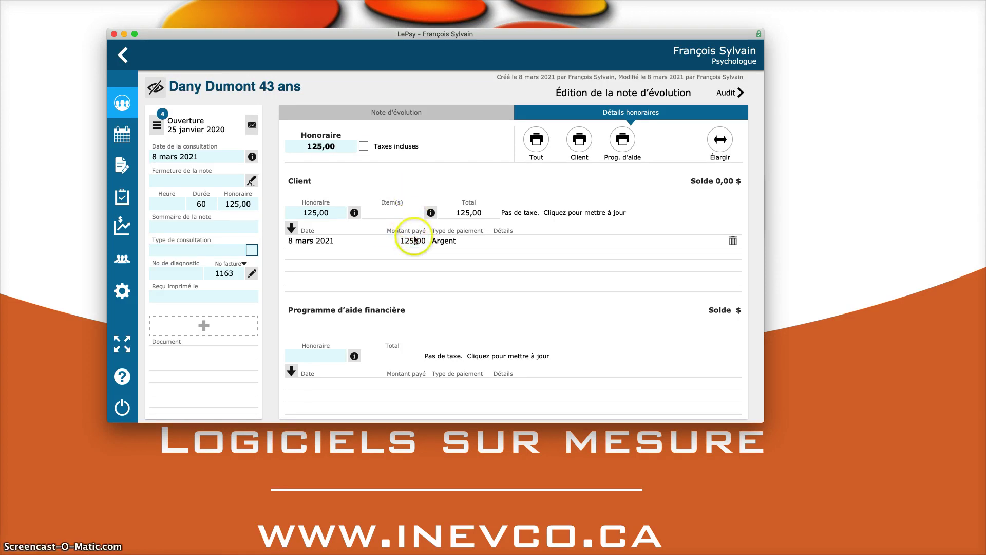
pyautogui.click(408, 243)
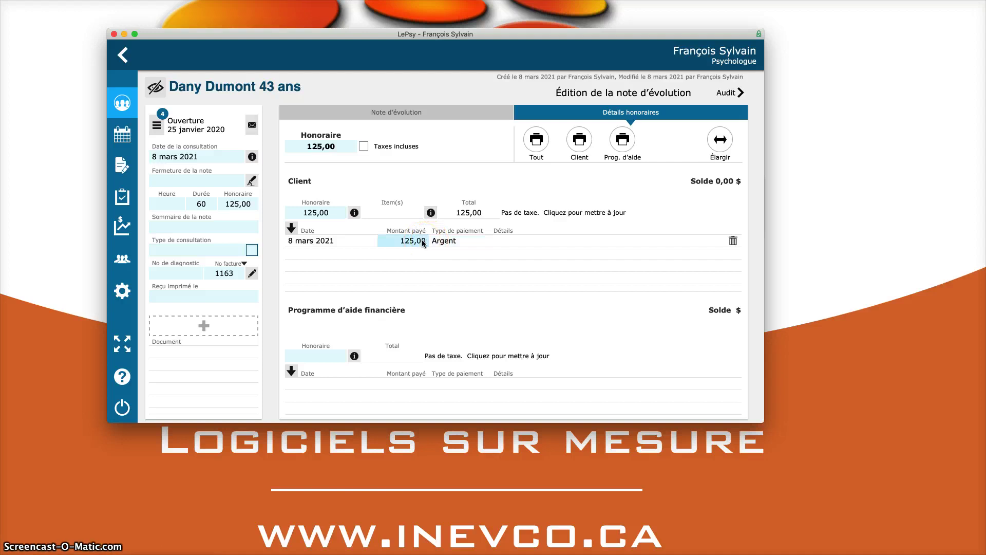
# Step: Preview the new consultation's receipt from the progress note and cancel printing
pyautogui.click(386, 115)
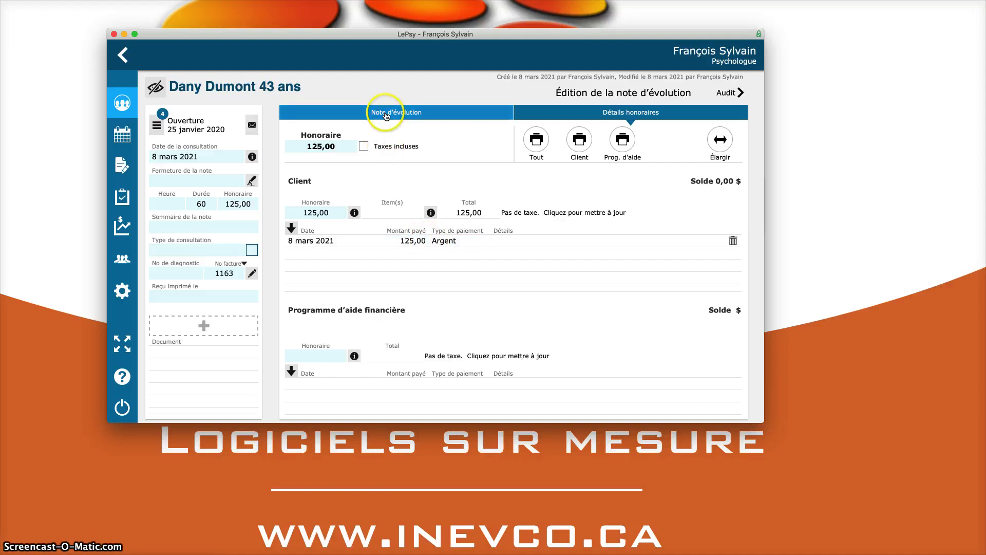
pyautogui.click(645, 173)
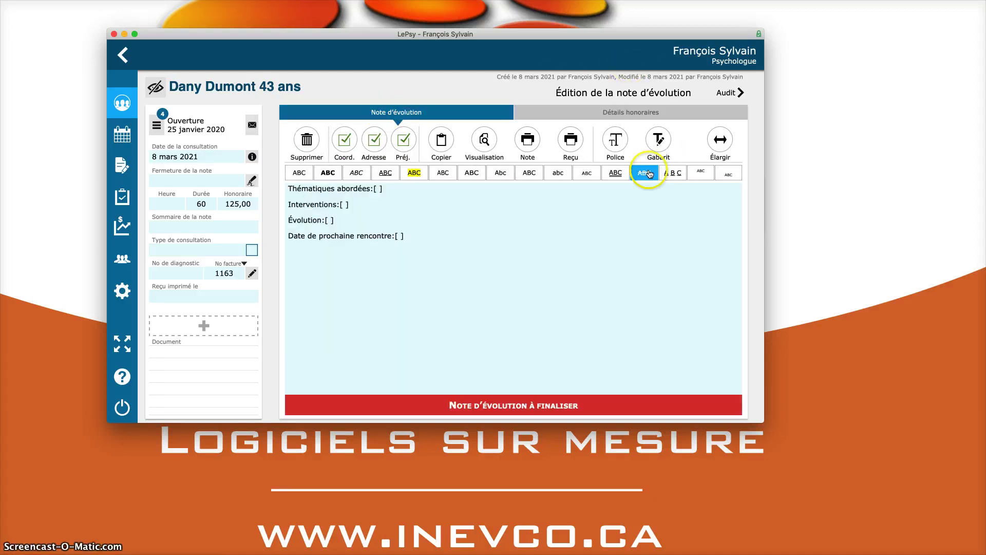
pyautogui.click(635, 113)
pyautogui.click(571, 141)
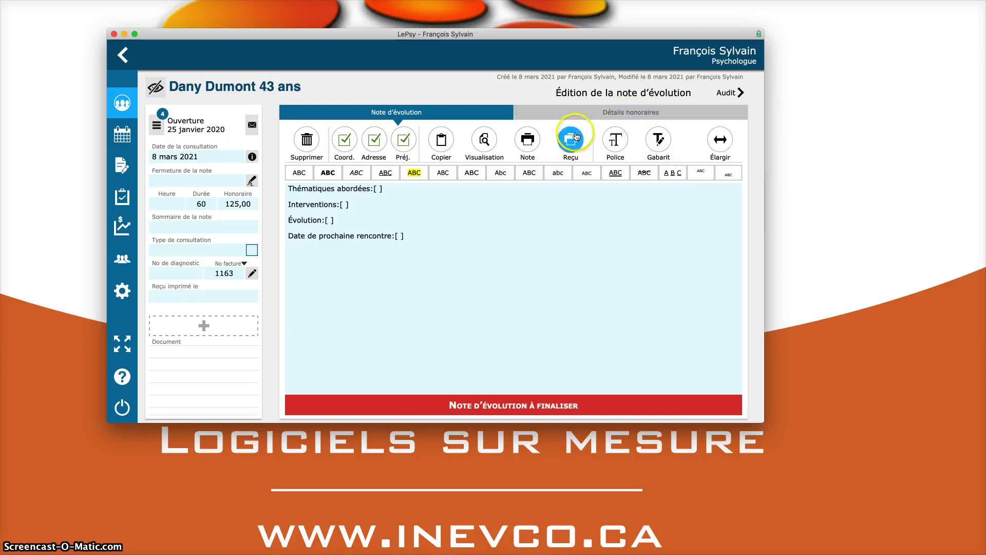
pyautogui.click(573, 139)
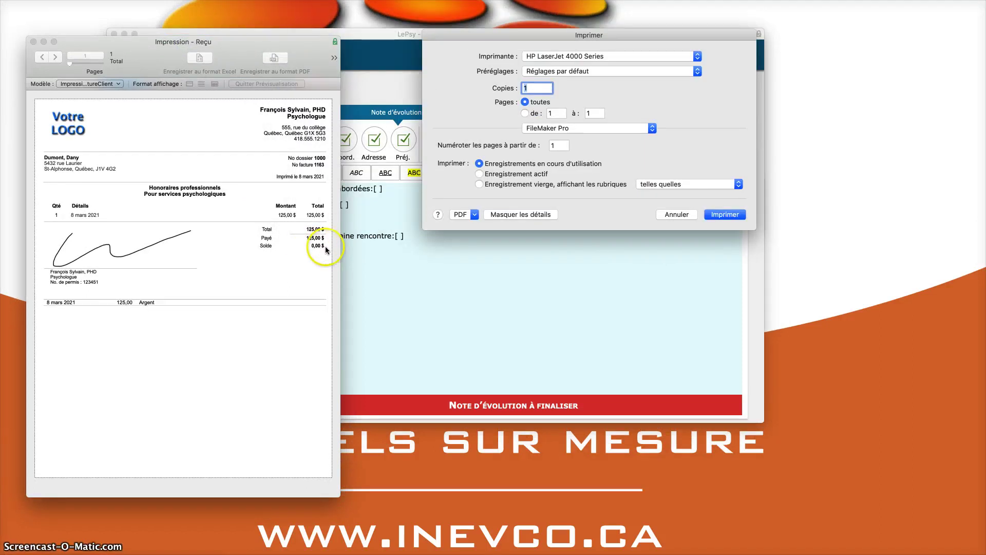
pyautogui.click(674, 214)
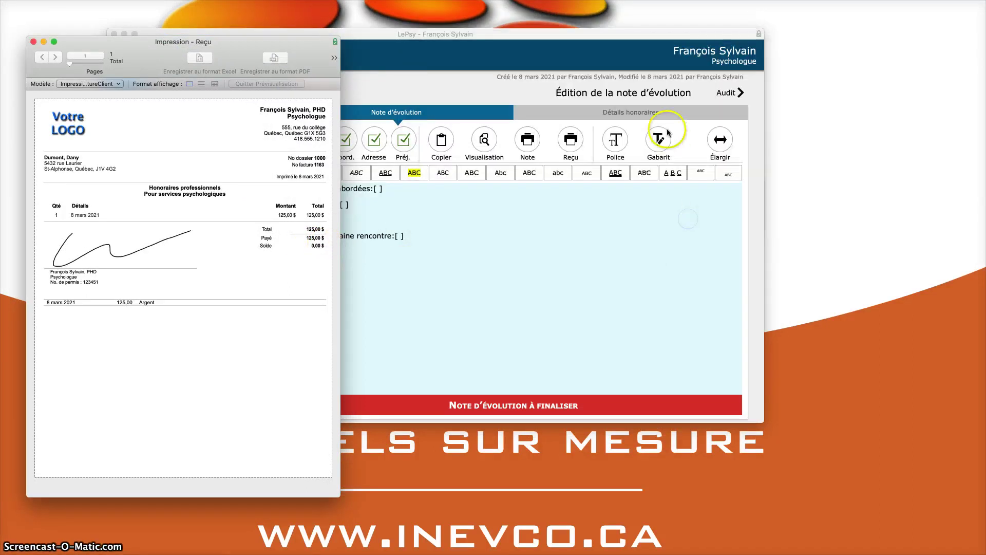
# Step: Check the client payment line again in the note's fee details
pyautogui.click(635, 112)
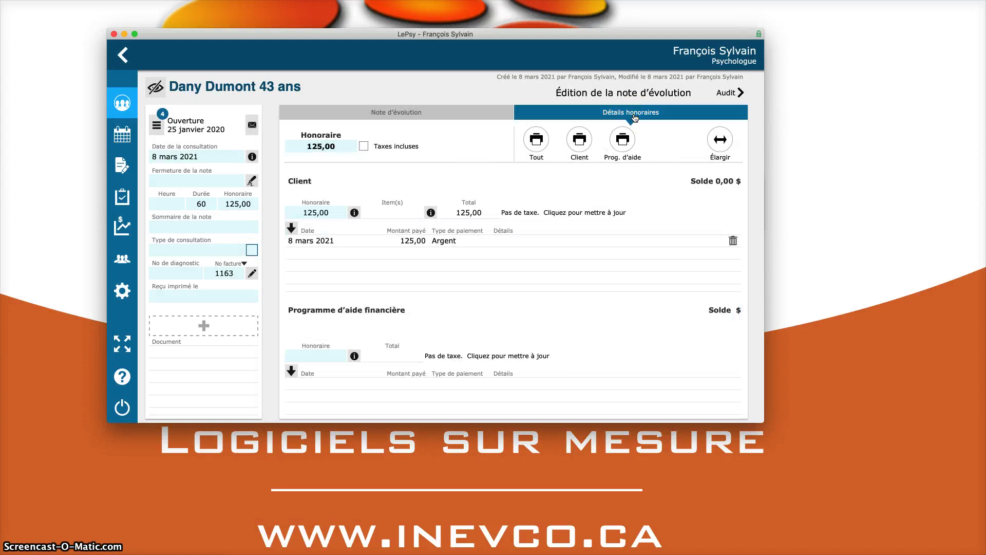
pyautogui.click(702, 242)
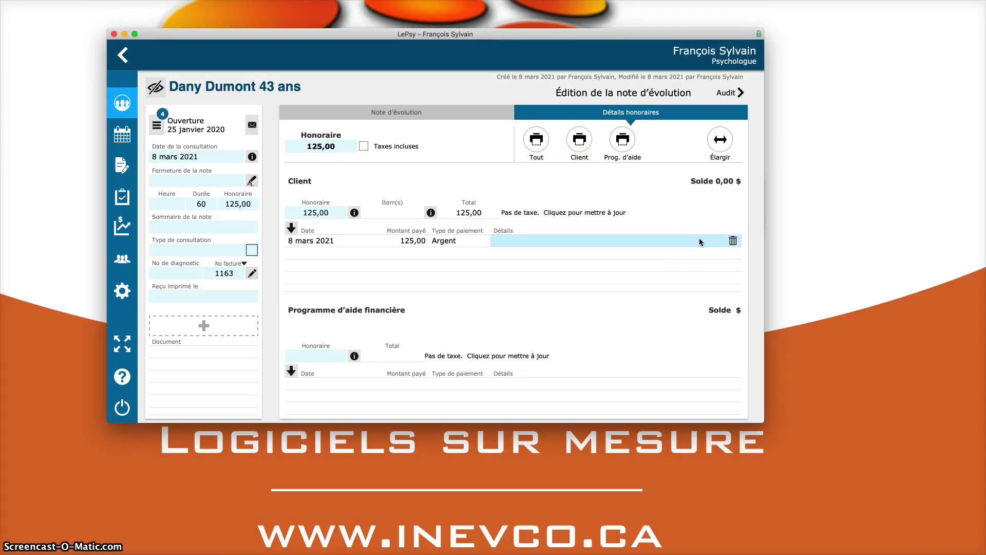
pyautogui.click(694, 230)
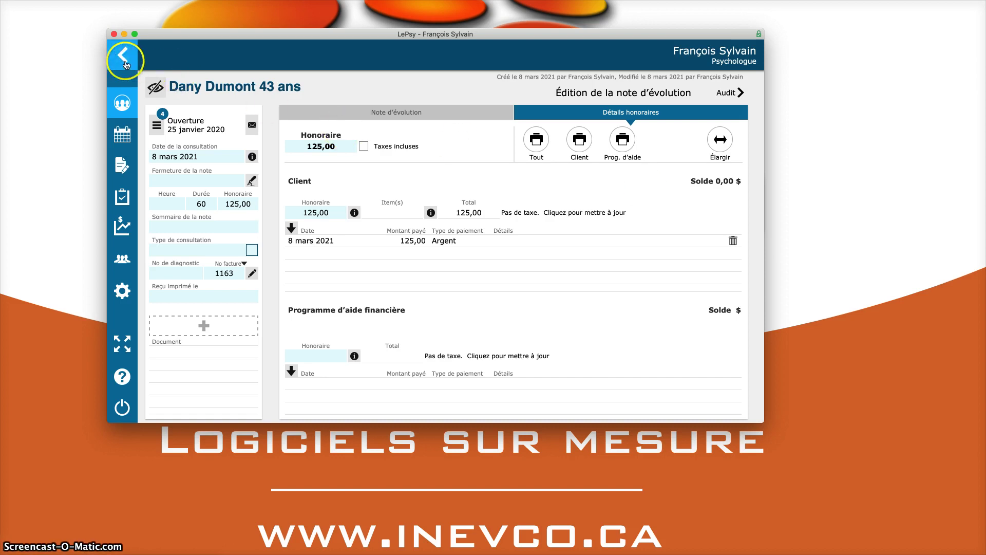
# Step: View the details of the first 8 mars 2021 appointment in the schedule, then return to the client's file
pyautogui.click(122, 134)
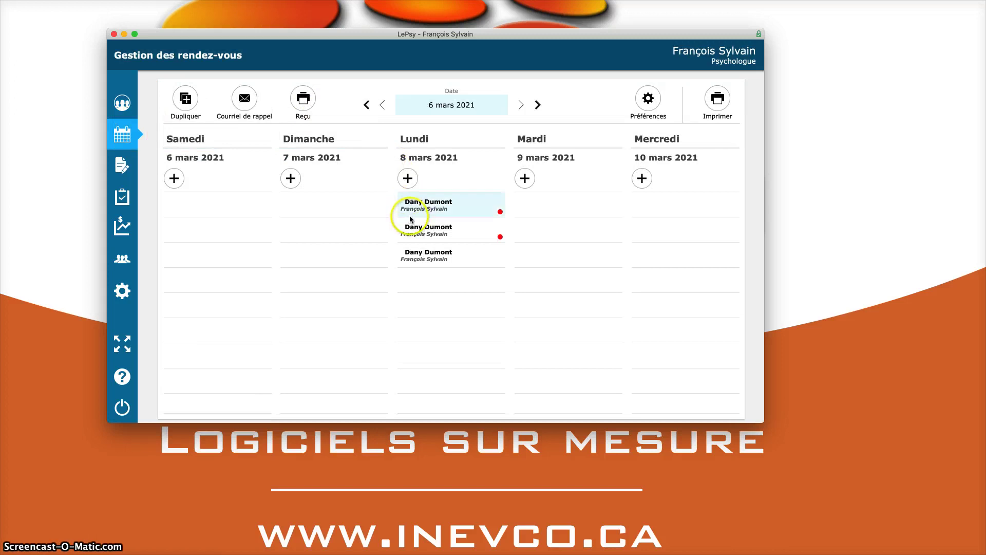
pyautogui.click(429, 211)
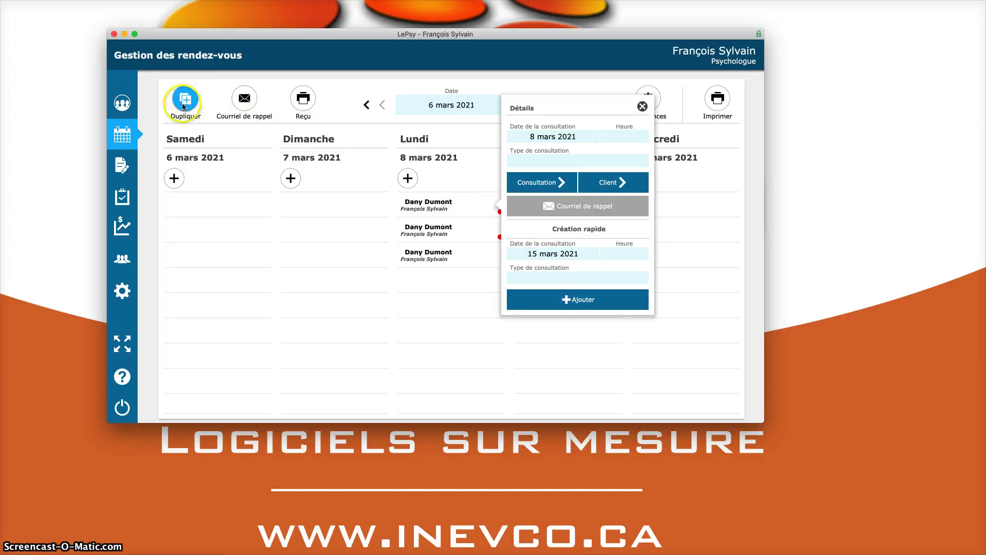
pyautogui.click(337, 88)
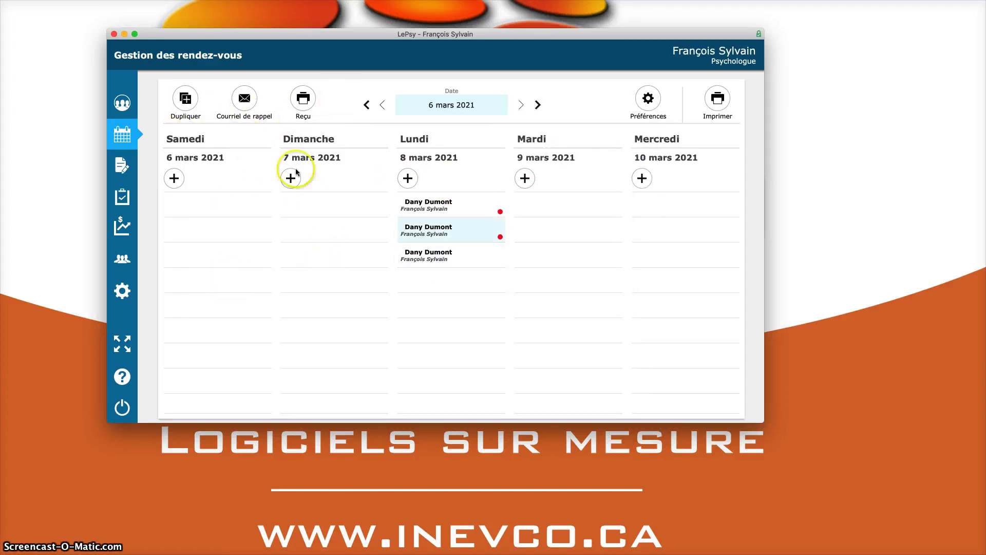
pyautogui.click(122, 103)
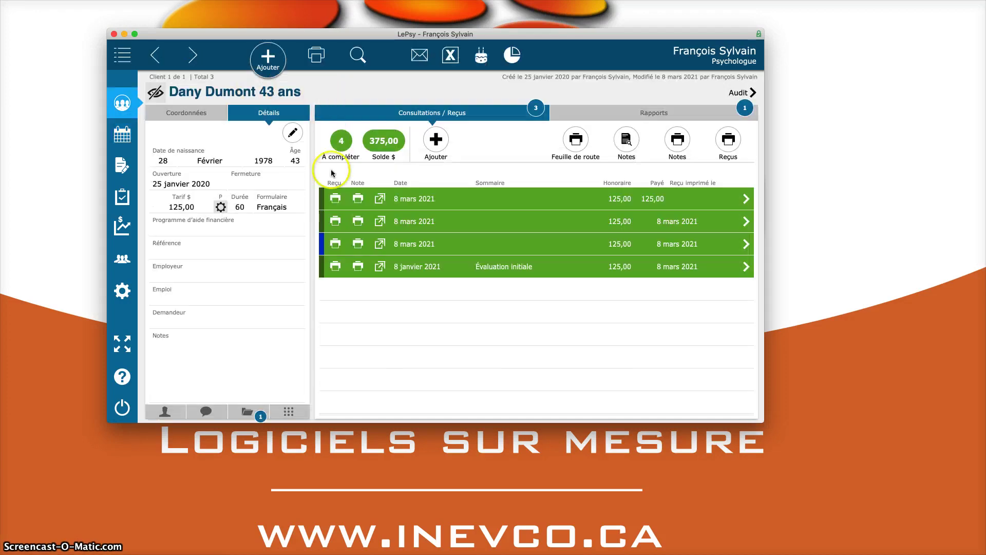